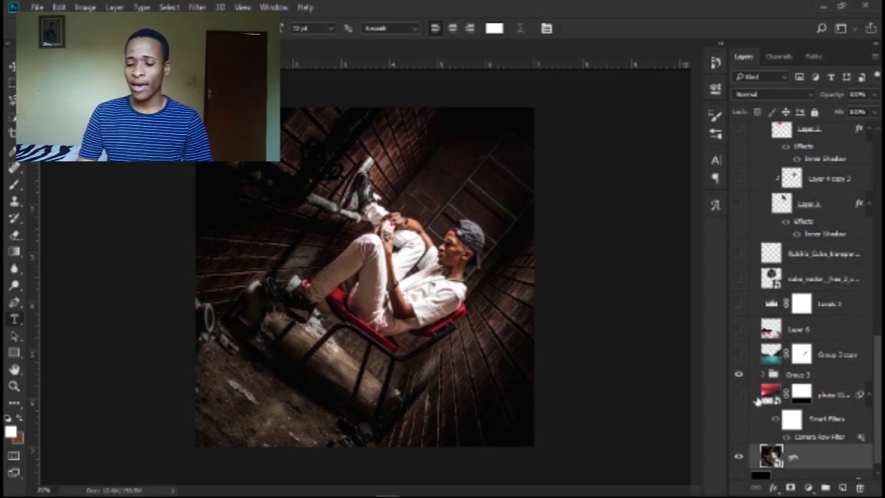
- Show the masked cut-out layer of the man on the chair above the original photo
scroll(748, 401, "down", 1)
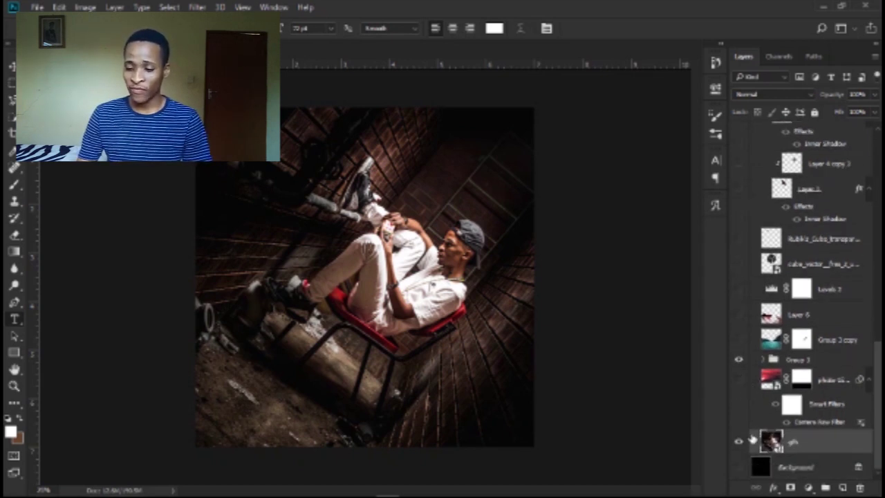
scroll(772, 342, "up", 5)
scroll(772, 341, "up", 15)
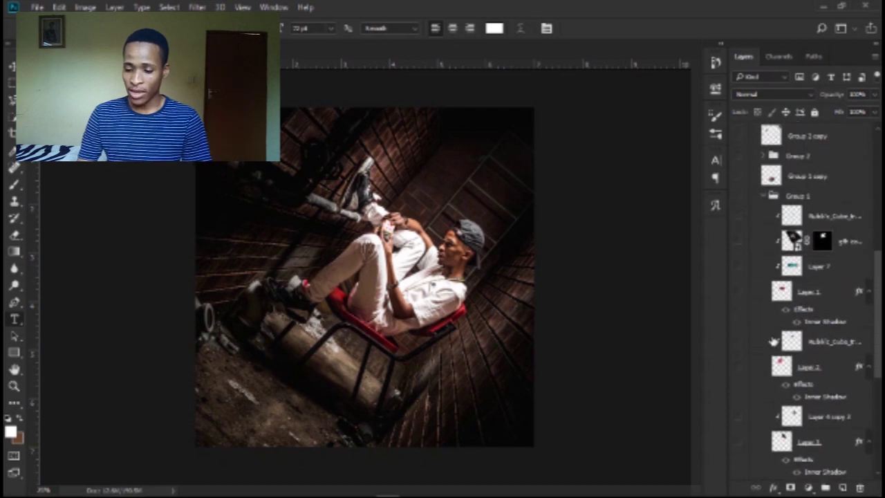
scroll(752, 290, "down", 2)
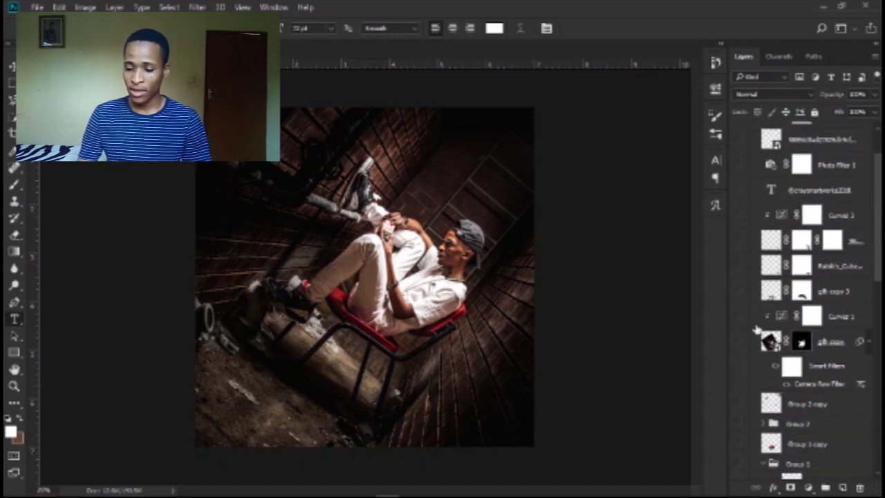
left_click(738, 341)
- Hide the original brick-wall photo layer near the end of the layer stack
scroll(877, 255, "down", 10)
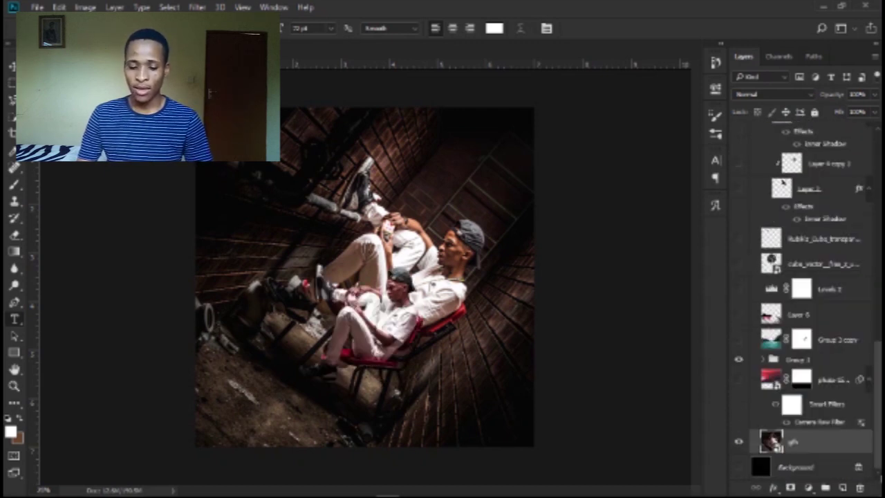
left_click(741, 448)
left_click(741, 448)
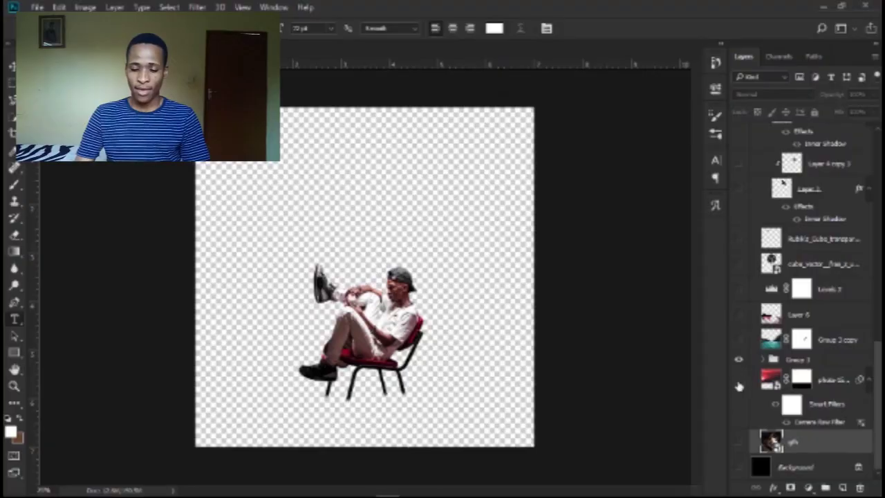
- Show the sunset sky photo layer and compare it with its smart filters off and on
left_click(738, 381)
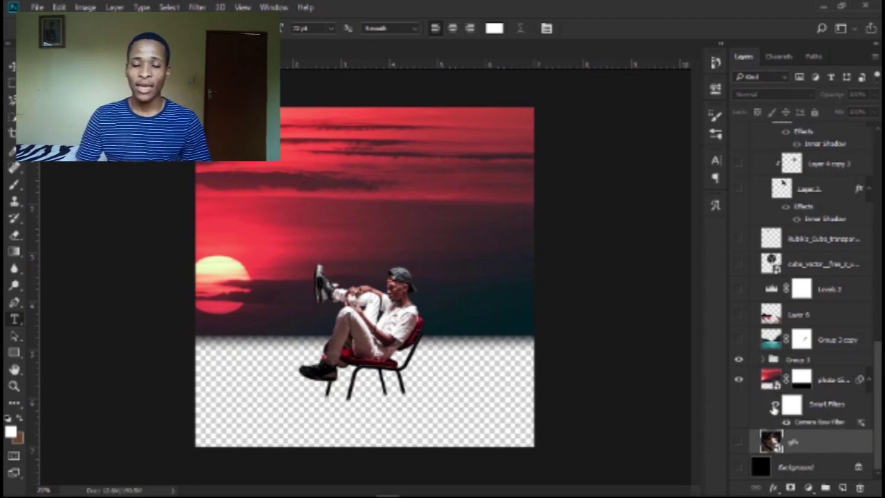
left_click(774, 408)
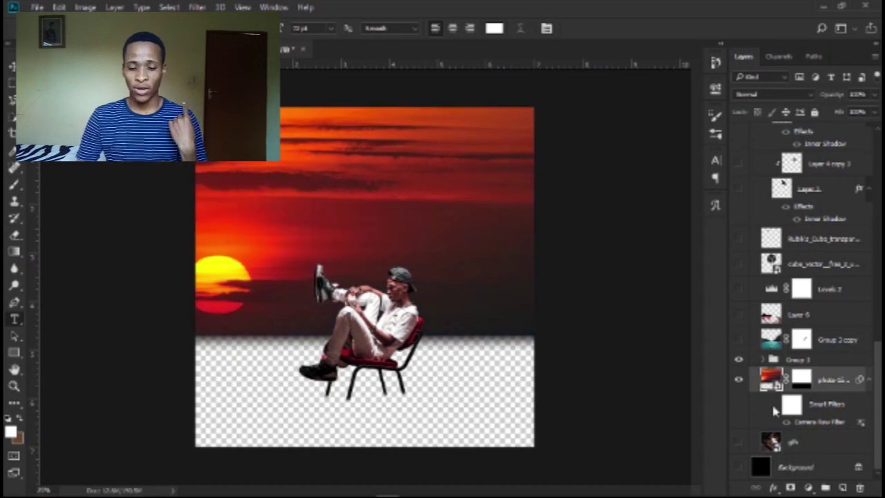
left_click(774, 408)
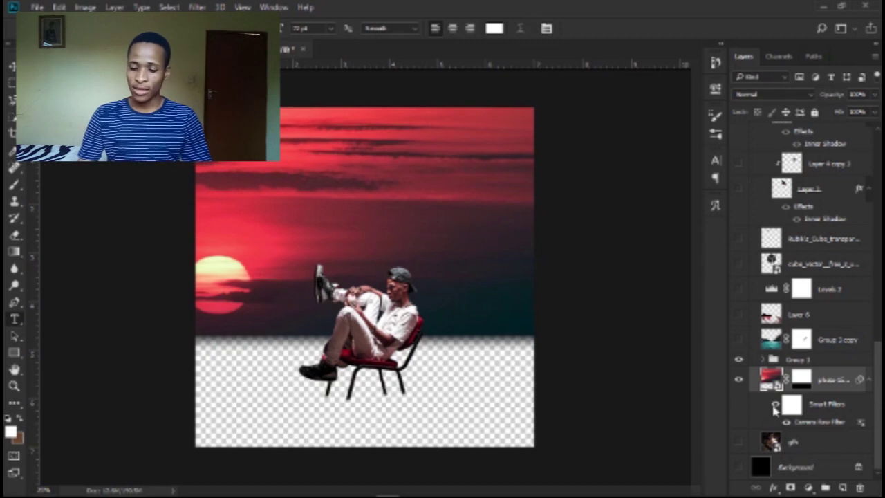
- Show the sea and cliffs layer, Group 3 copy, and hide the cut-out of the seated man
left_click(738, 341)
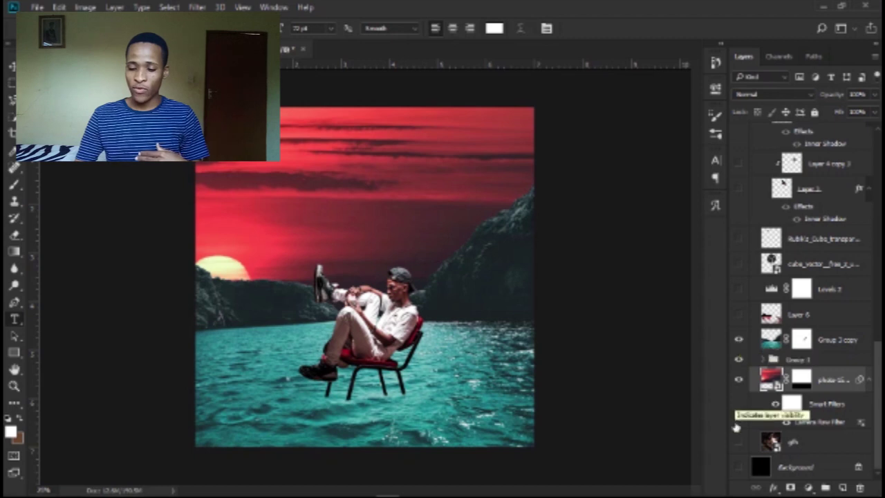
scroll(740, 358, "up", 3)
scroll(743, 353, "up", 5)
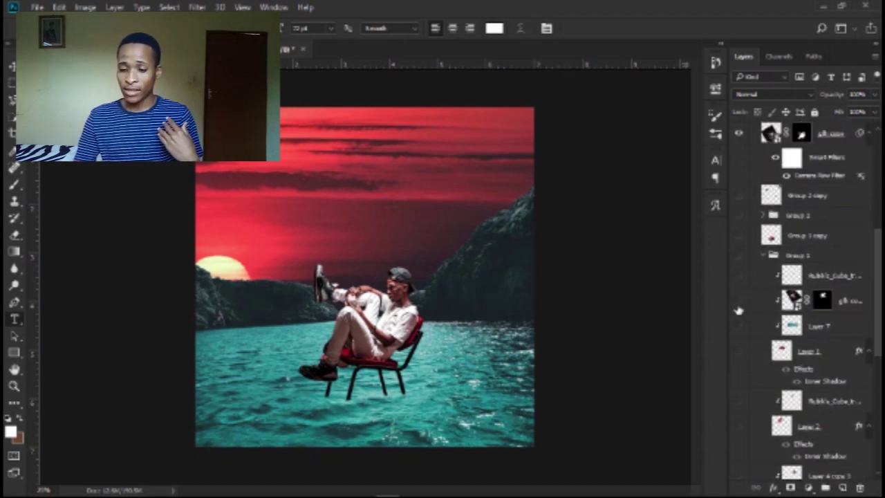
scroll(737, 242, "up", 1)
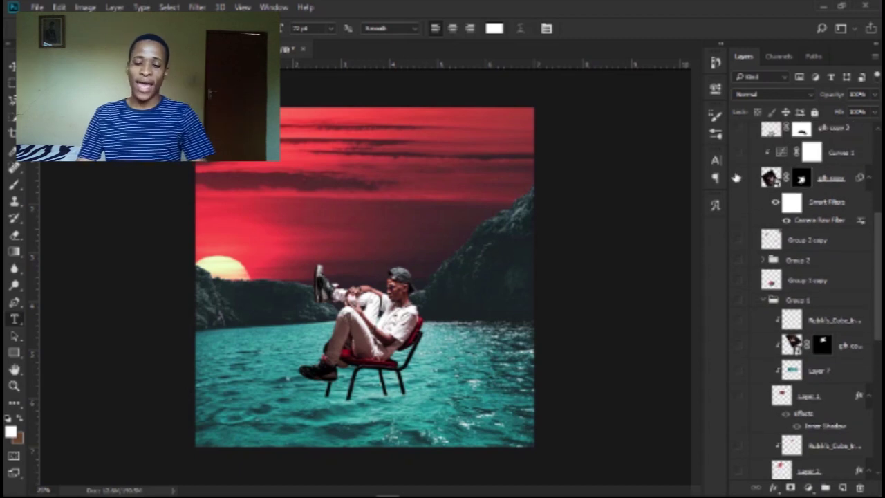
left_click(737, 178)
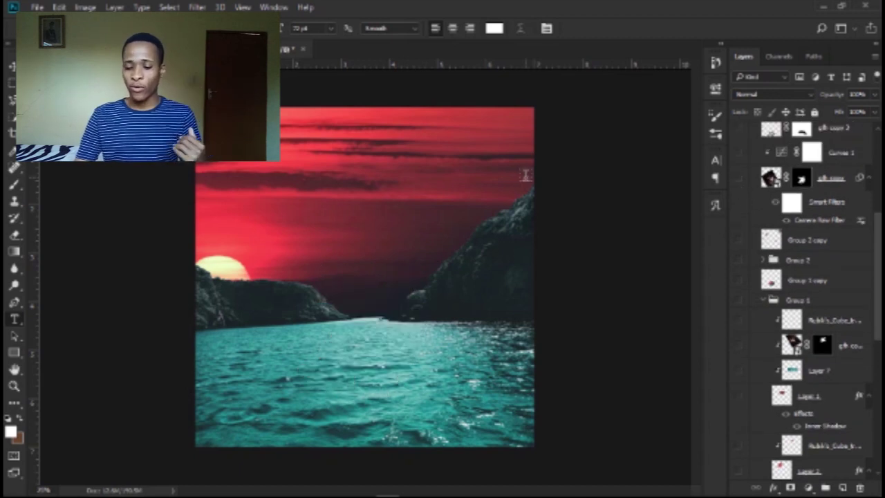
- Show Layer 6 with the light reflection on the water, comparing the scene with and without it
key("ctrl+minus")
scroll(778, 287, "down", 2)
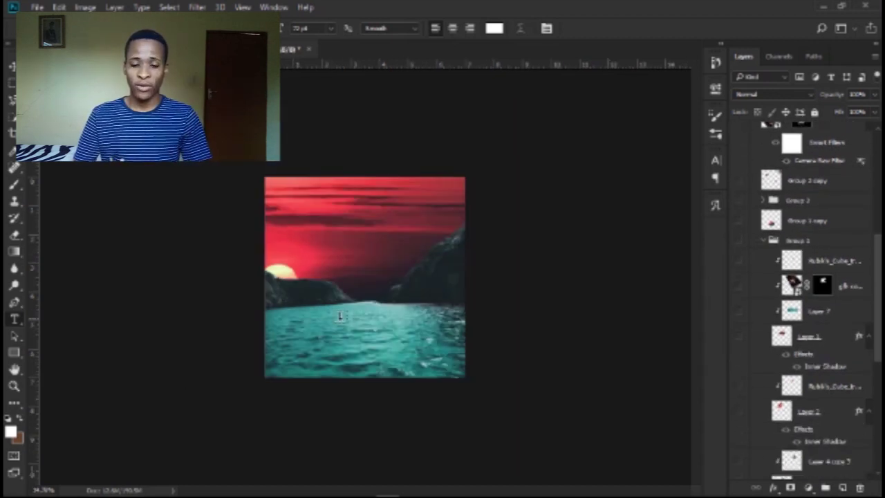
key("ctrl+plus")
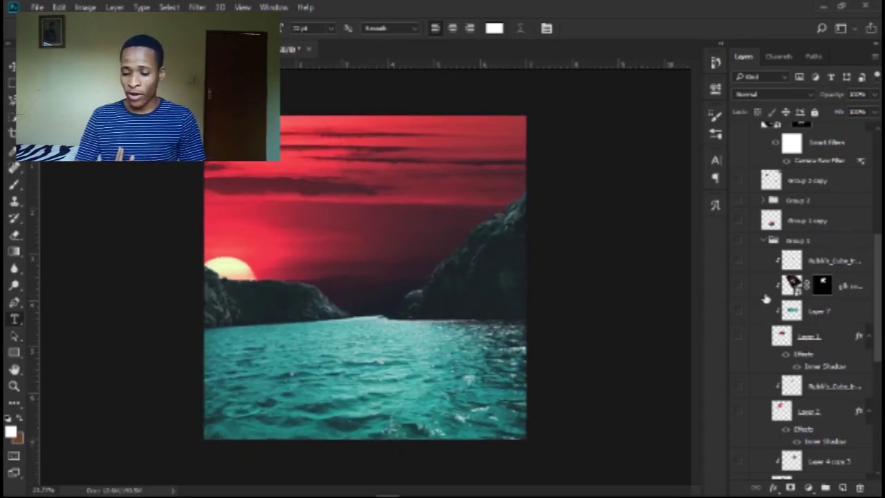
scroll(760, 318, "down", 8)
scroll(755, 318, "down", 2)
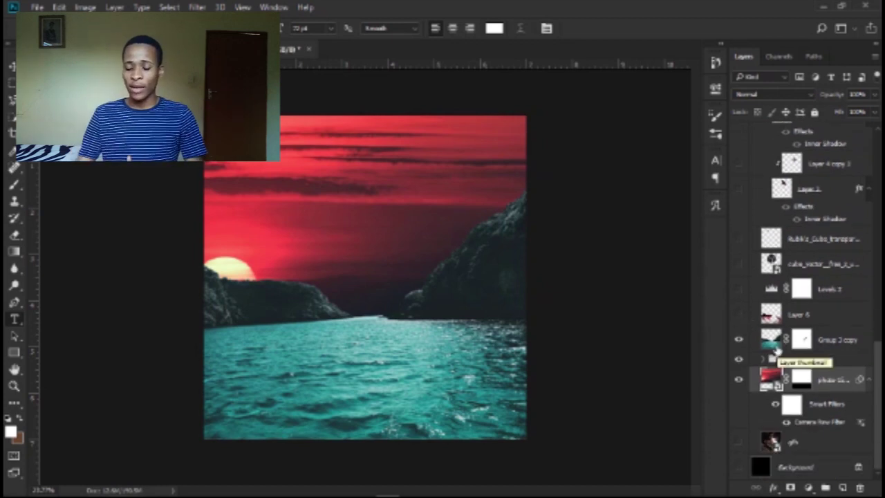
left_click(738, 315)
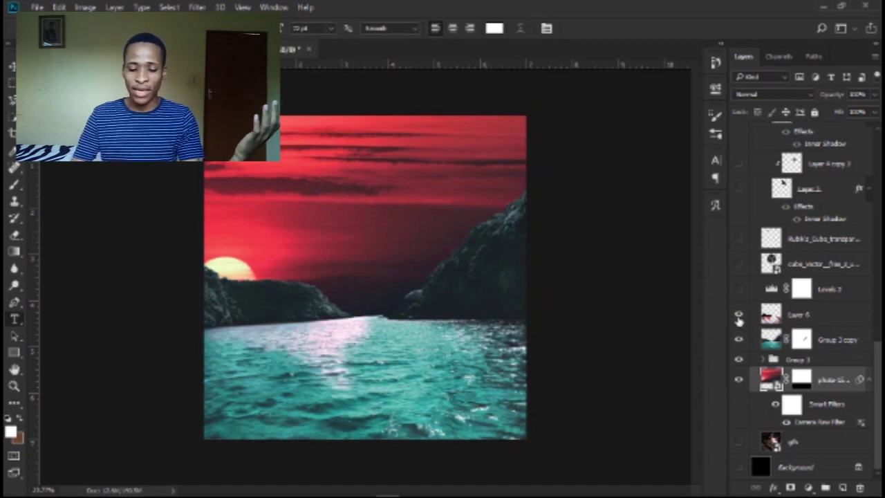
left_click(738, 316)
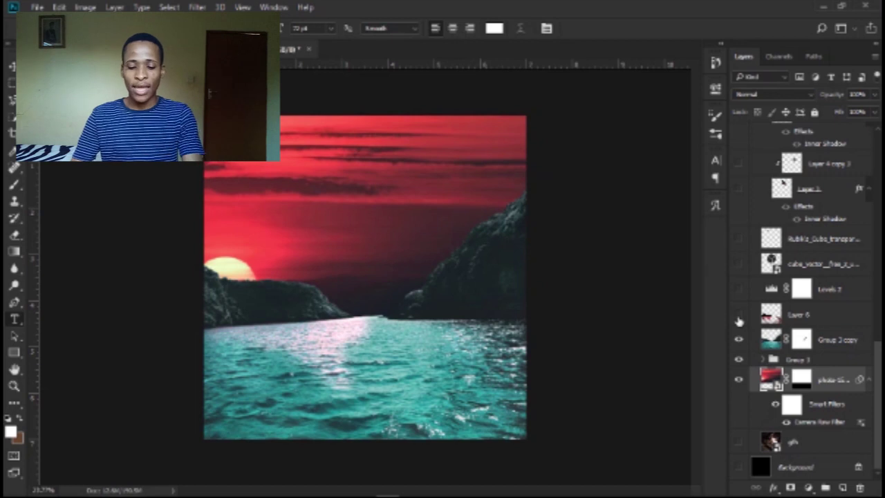
left_click(738, 315)
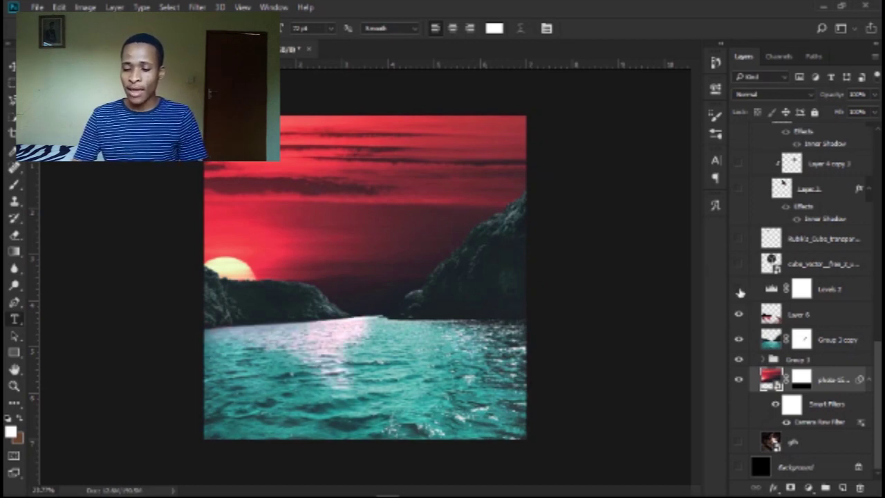
- Preview the cube vector layer over the sky and hide it again
scroll(740, 293, "up", 5)
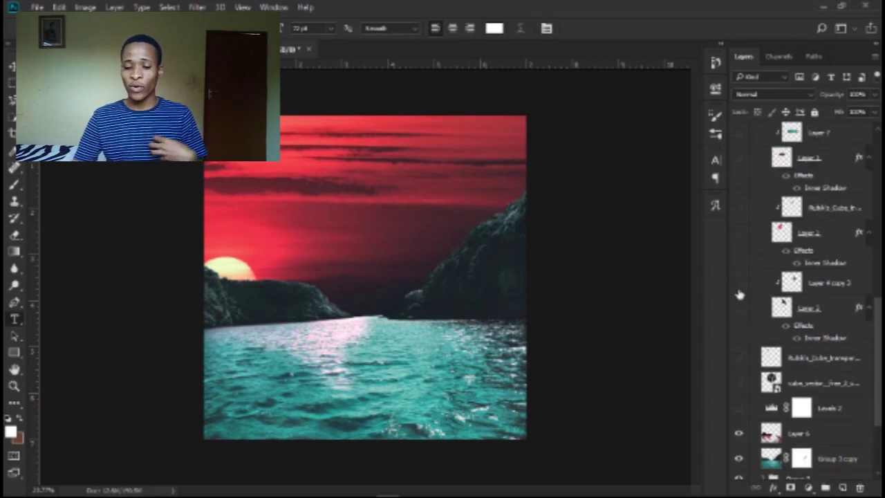
scroll(740, 293, "up", 2)
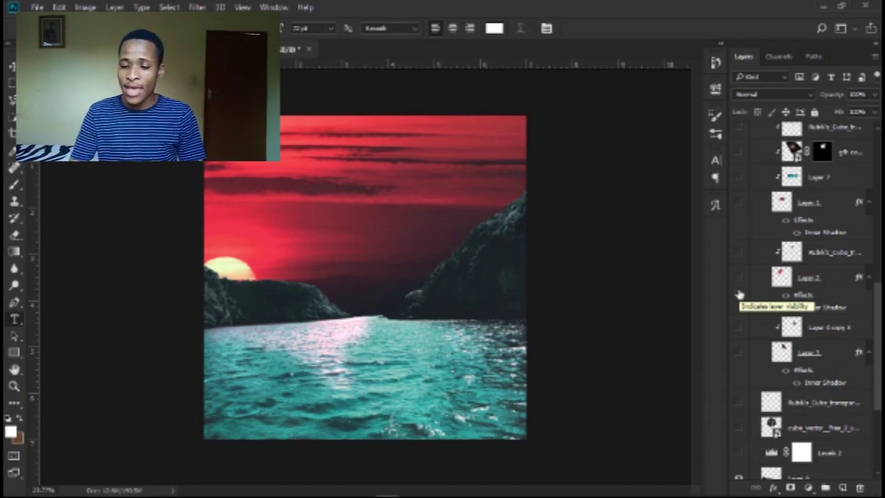
scroll(733, 242, "up", 1)
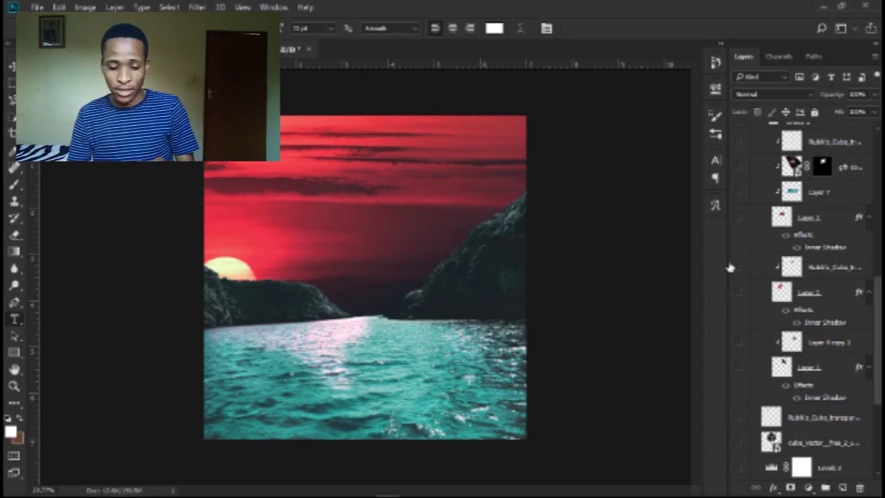
left_click(739, 443)
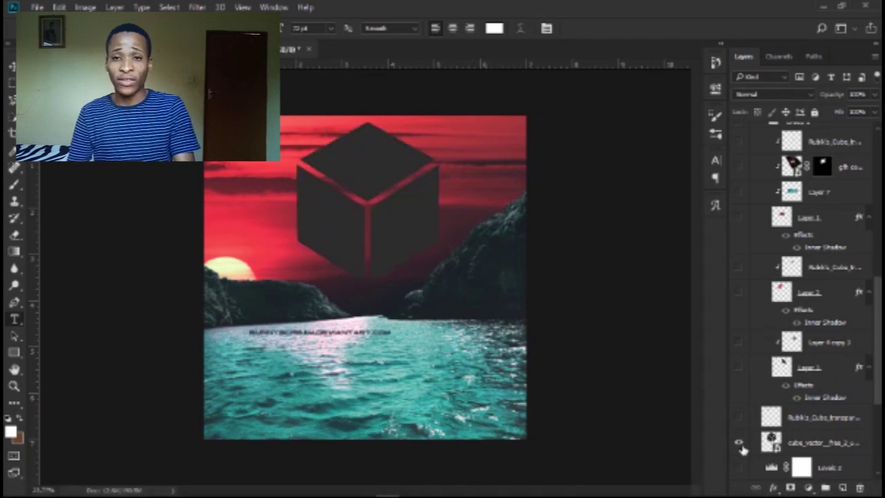
left_click(739, 445)
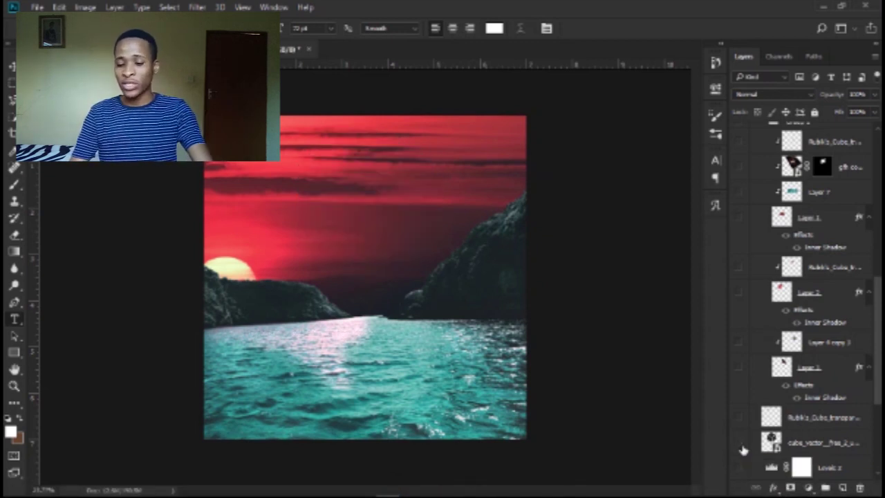
- Show the three cube-face layers inside Group 1 so the cube appears in the sky
left_click(739, 370)
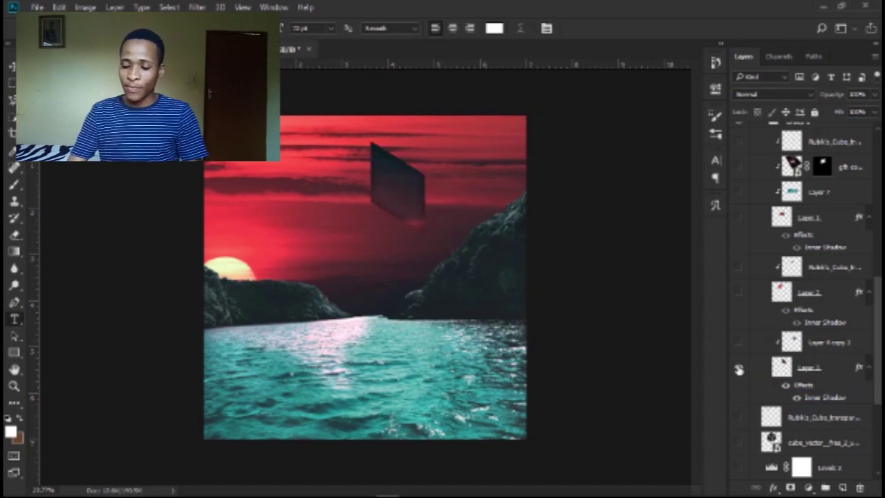
left_click(738, 293)
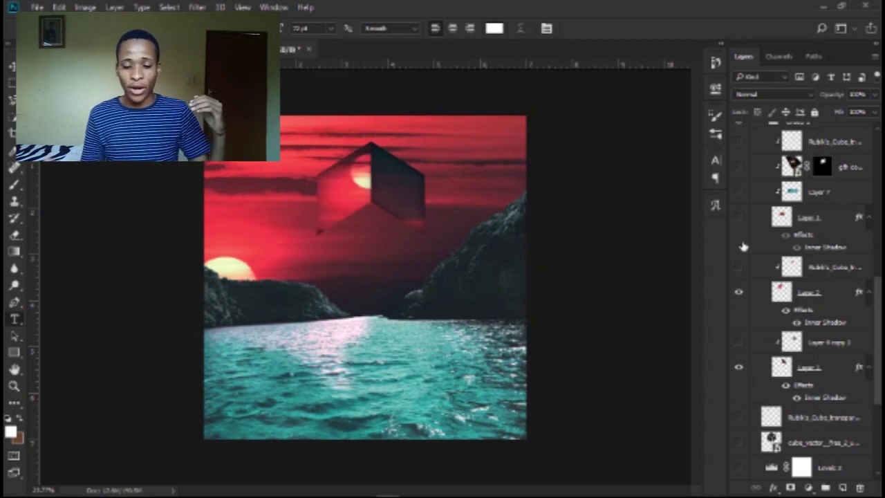
left_click(739, 217)
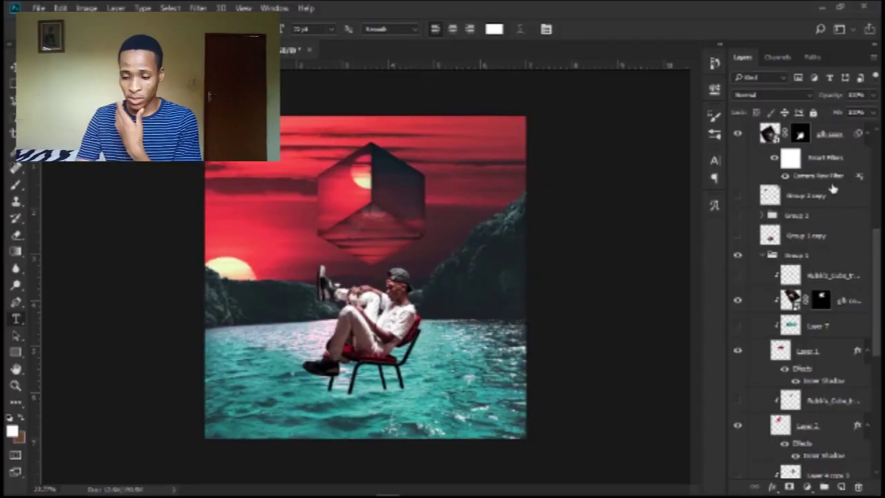
- Show the Group 2 copy layer containing the blurred Rubik's cubes scattered around the scene
scroll(831, 179, "up", 5)
scroll(771, 192, "up", 2)
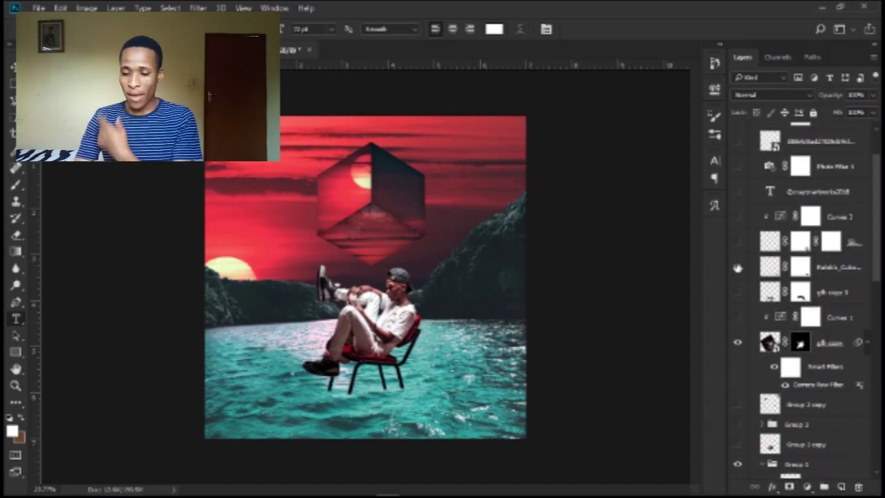
scroll(737, 256, "down", 5)
scroll(743, 242, "down", 5)
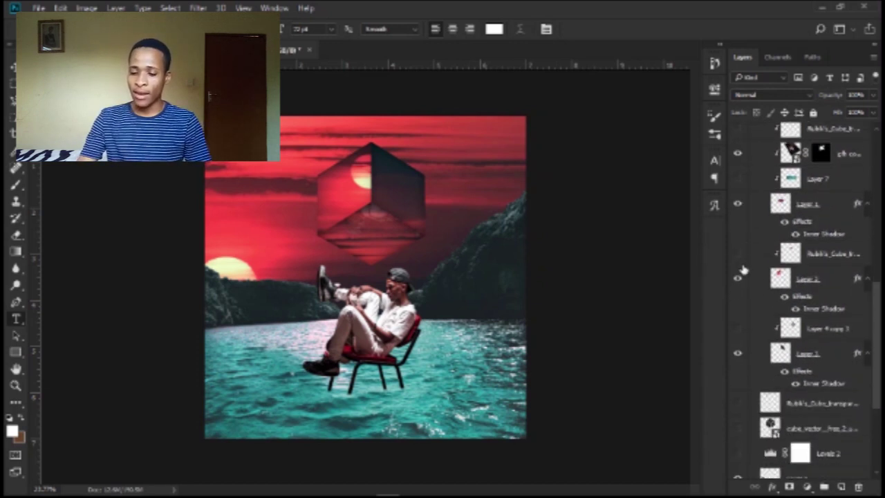
scroll(737, 256, "up", 4)
scroll(729, 219, "up", 1)
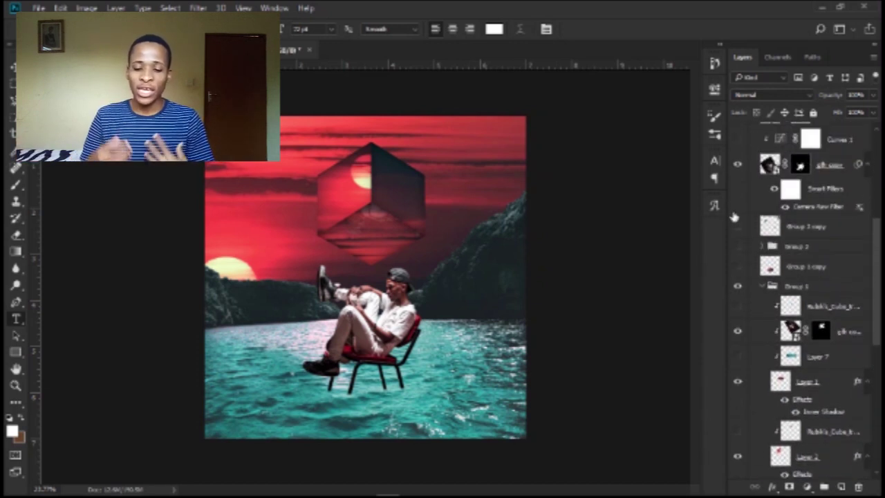
left_click(737, 226)
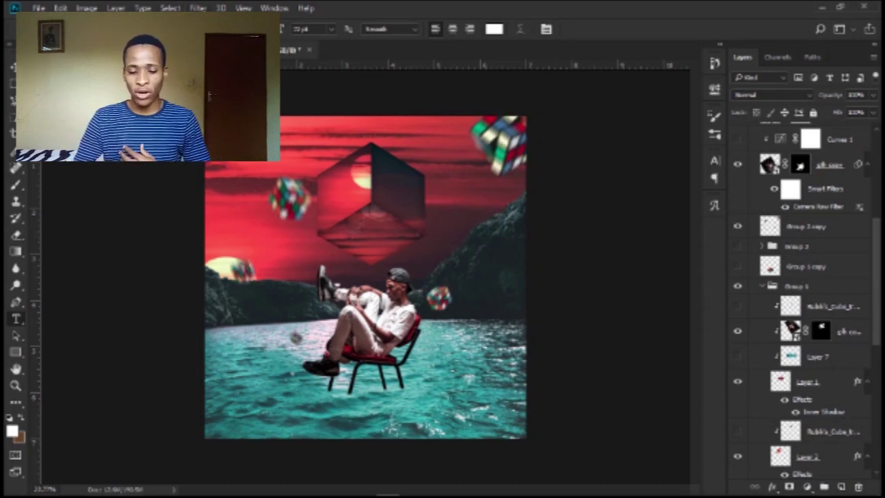
- Look over the available Blur filters and close the list without applying one
left_click(197, 7)
mouse_move(362, 152)
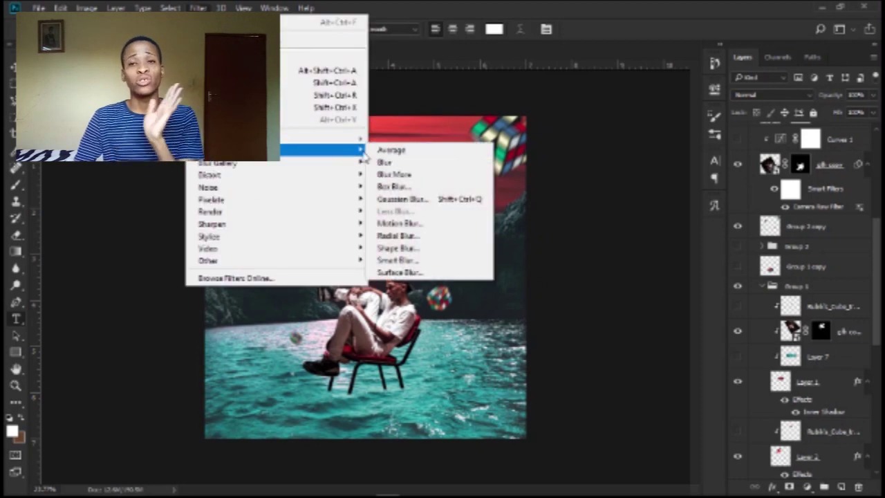
left_click(664, 34)
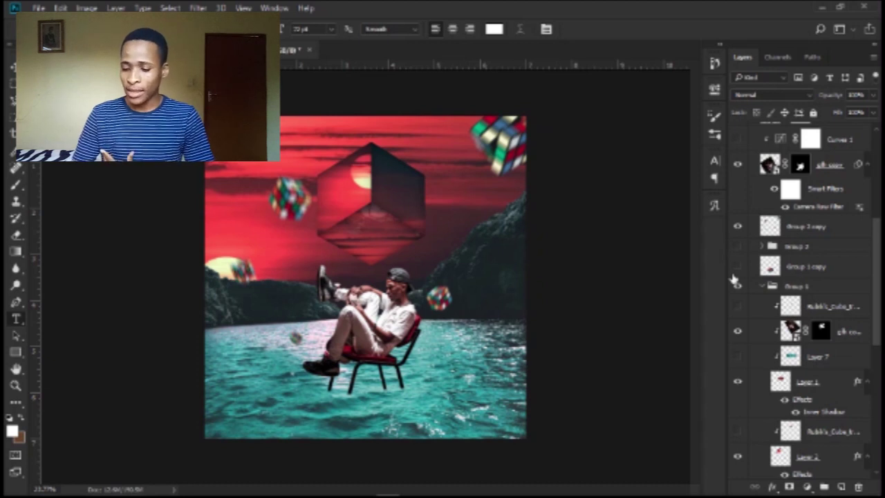
- Show the Rubik's cube reflection layer clipped to the cube's face with the sun, and switch to the Move tool
scroll(760, 309, "down", 5)
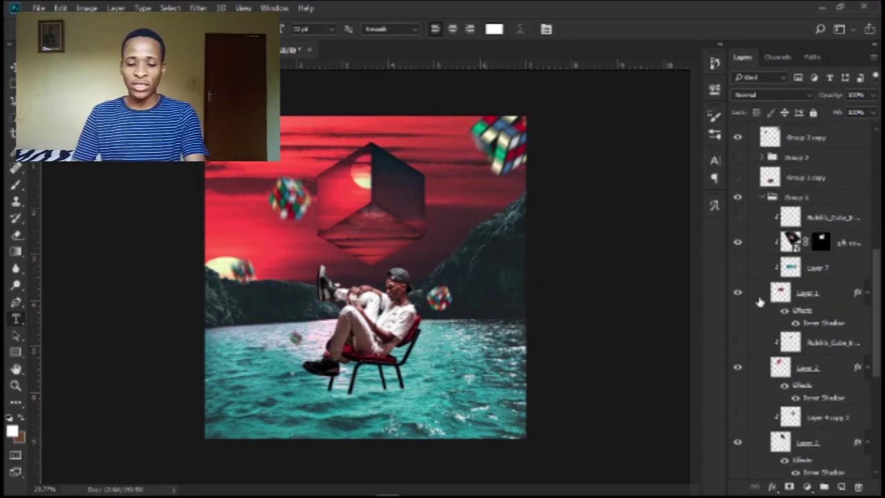
left_click(737, 300)
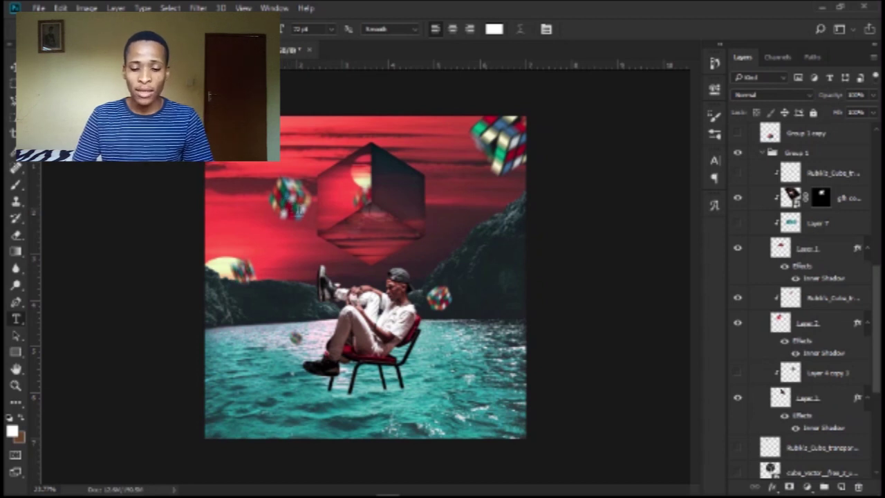
left_click(12, 66)
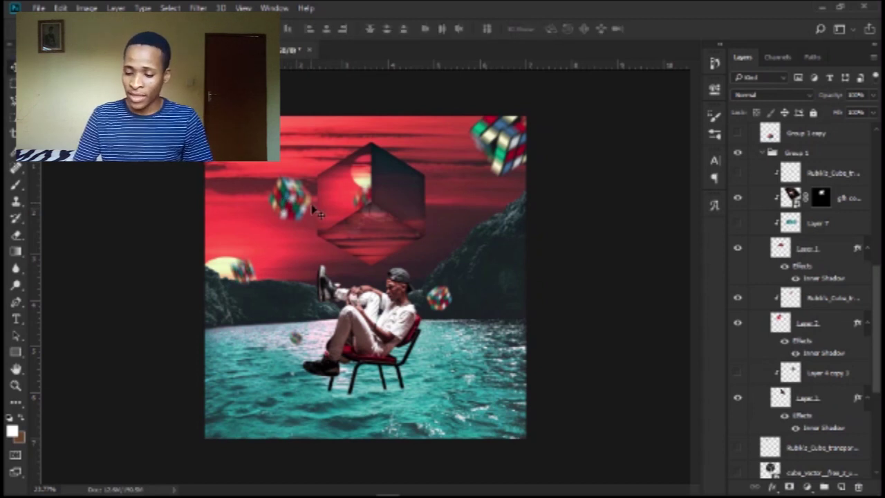
- Show the Layer 4 copy 3 and Layer 7 reflections clipped to the cube's faces in Group 1
left_click(735, 374)
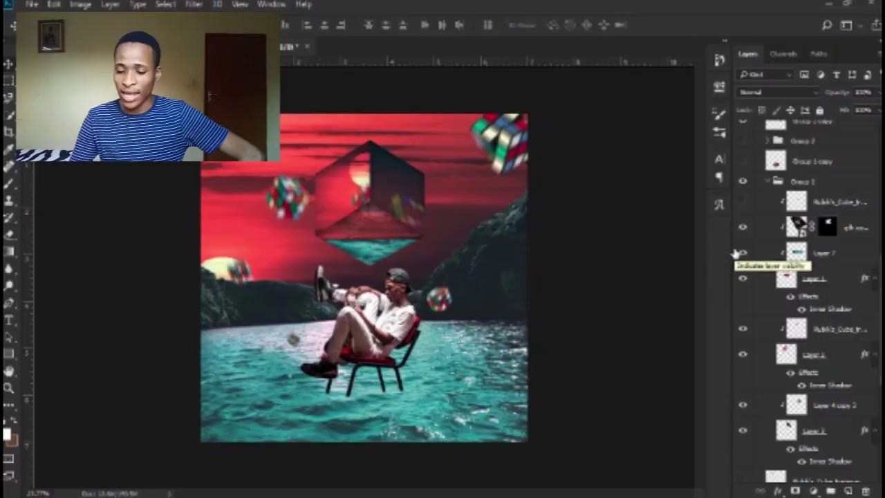
- Show the man's water reflection below the chair, toggling it to compare, and lower that layer's Fill to make it faint
scroll(741, 207, "up", 5)
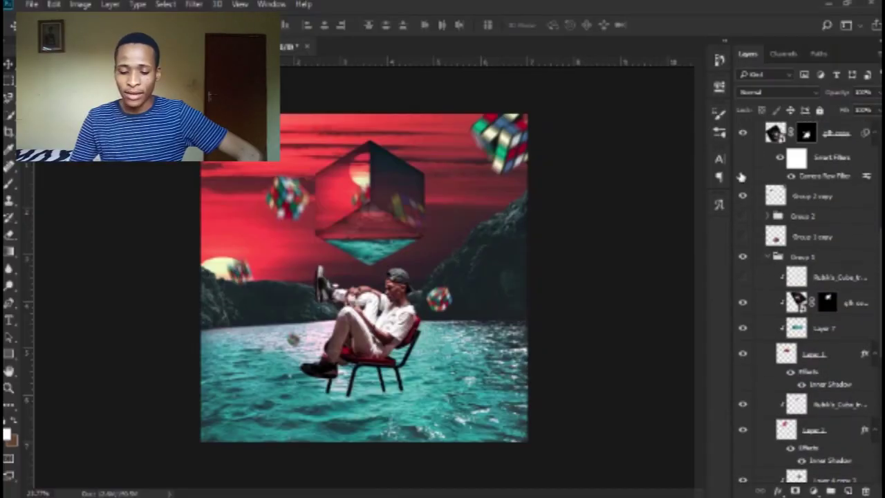
scroll(741, 178, "up", 4)
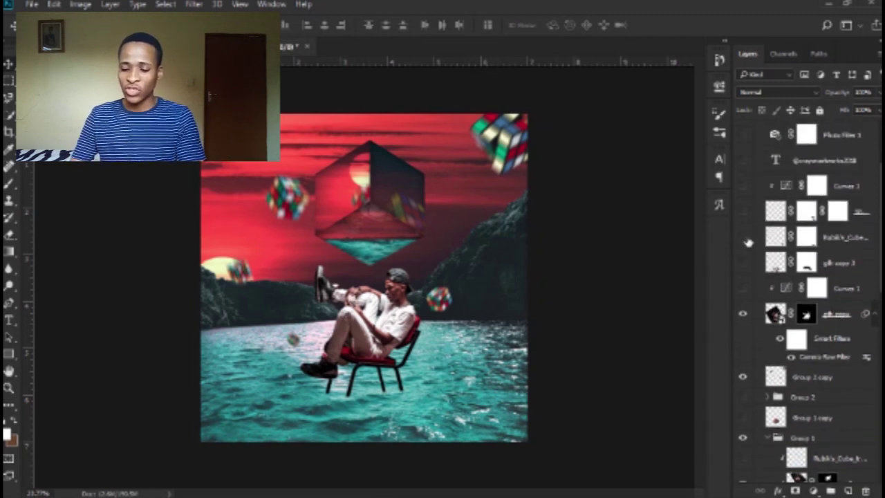
left_click(743, 264)
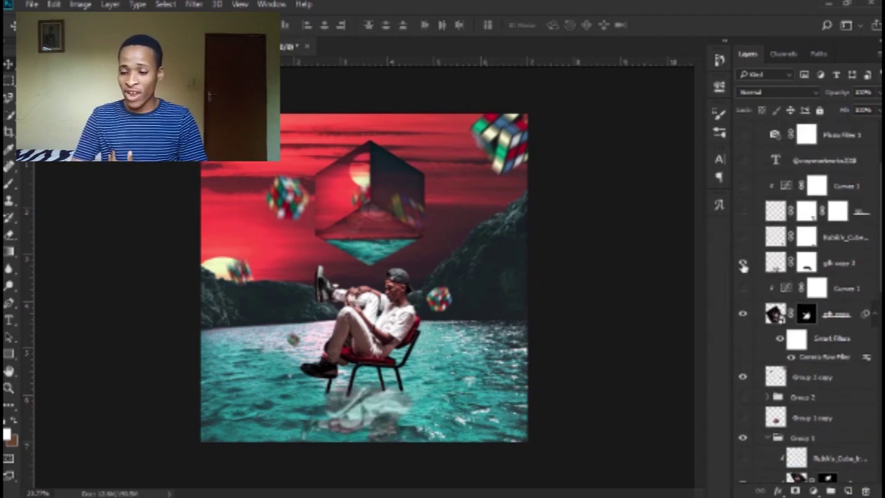
left_click(744, 264)
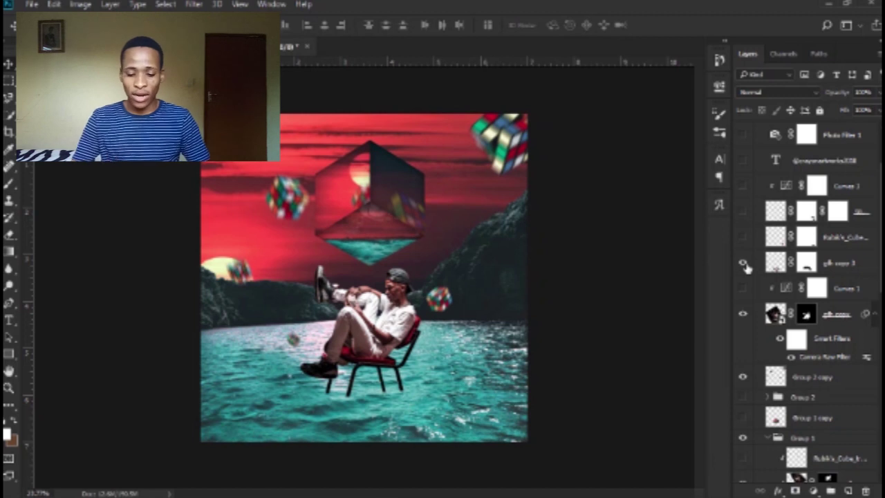
left_click(743, 264)
left_click(849, 264)
left_click(876, 110)
left_click_drag(878, 126, 829, 133)
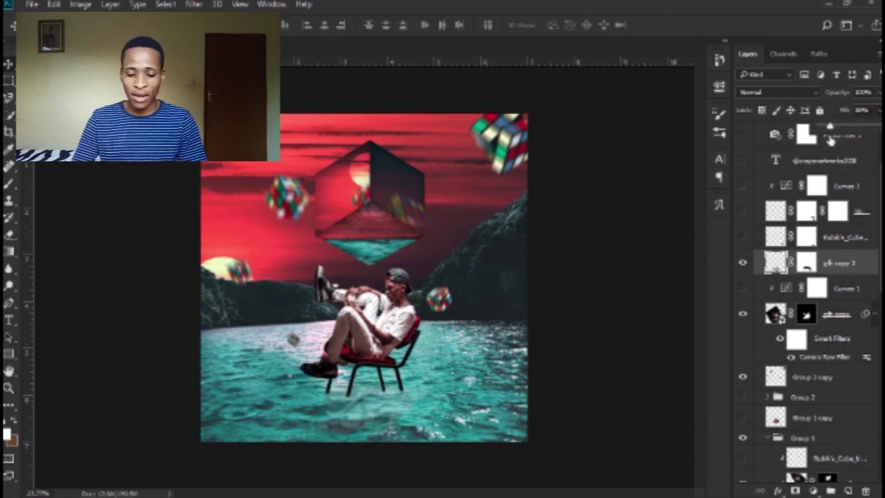
- Show the Rubik's cube floating in the water, the splash layer around it and the Curves adjustment clipped to the splash
left_click(743, 238)
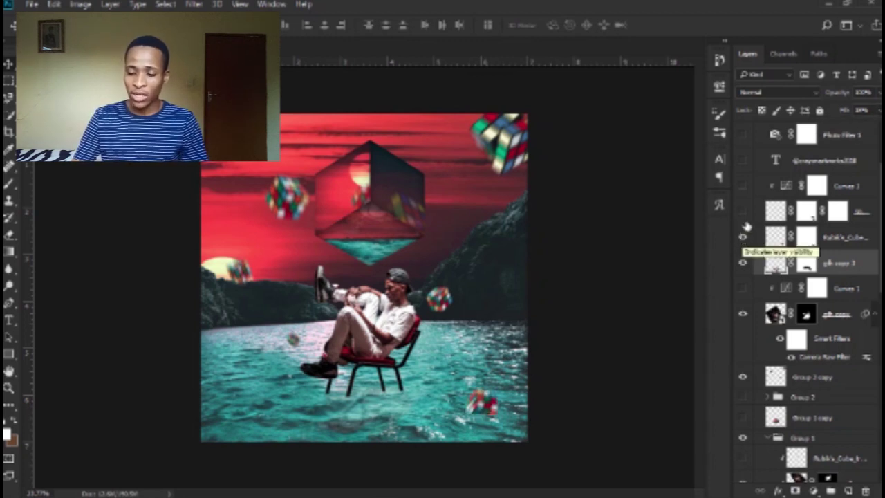
left_click(743, 212)
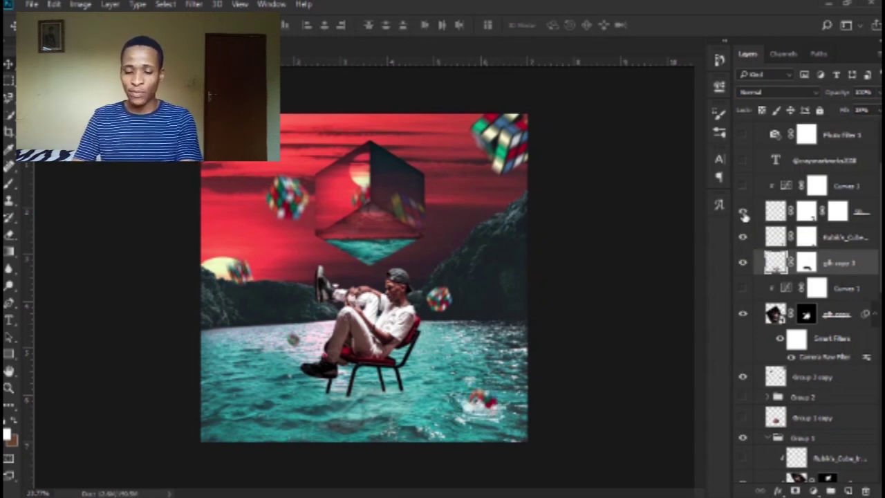
scroll(744, 228, "up", 3)
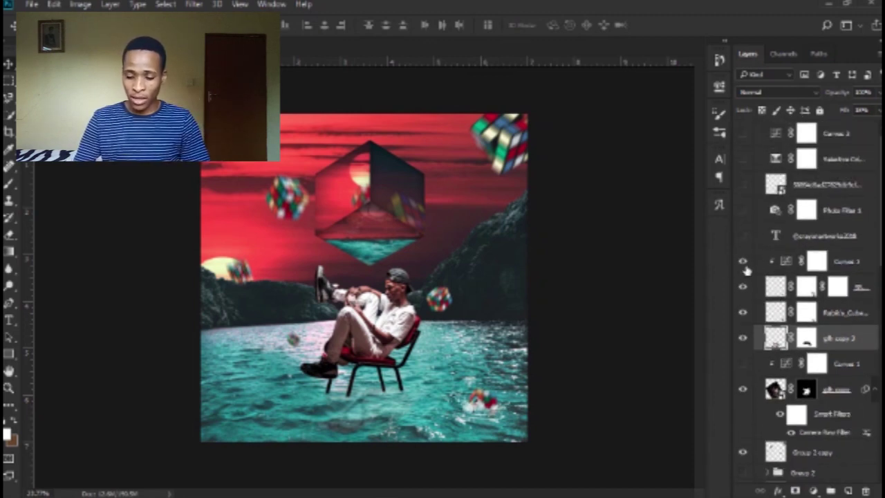
- Show the Photo Filter 1, Selective Color and Curves 2 adjustments and the small label in the artwork's bottom-right corner
key("alt+Tab")
key("alt+Tab")
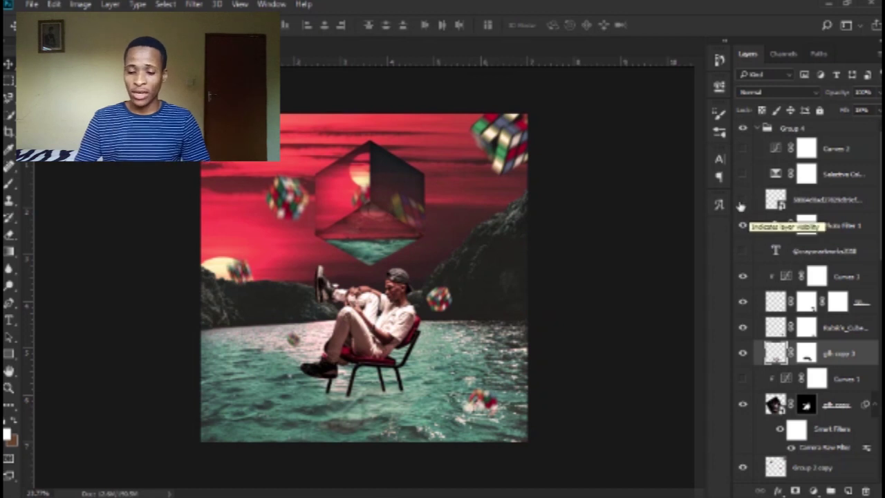
left_click(741, 201)
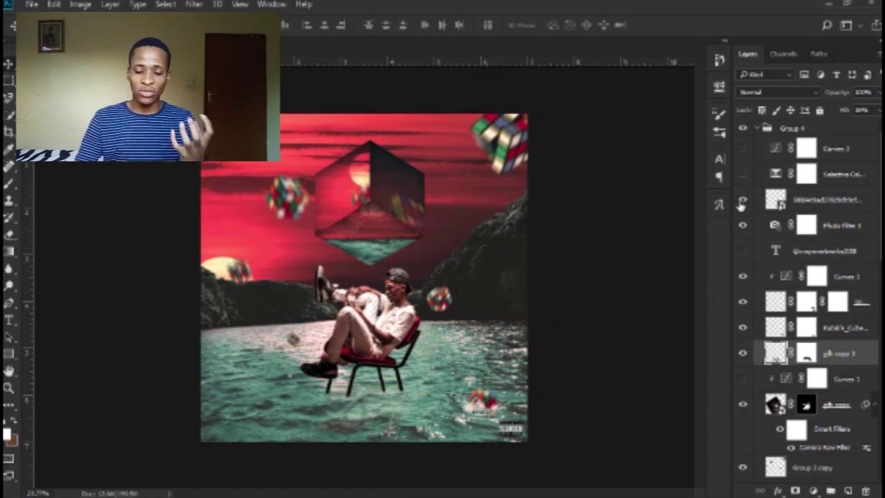
left_click(741, 175)
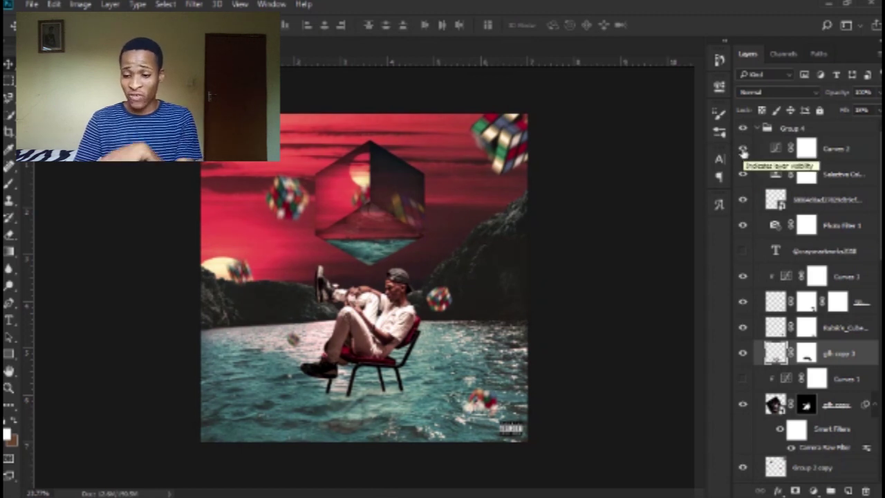
- Show the Curves 1 adjustment clipped to the man and the signature text layer along the artwork's left edge
scroll(757, 255, "down", 4)
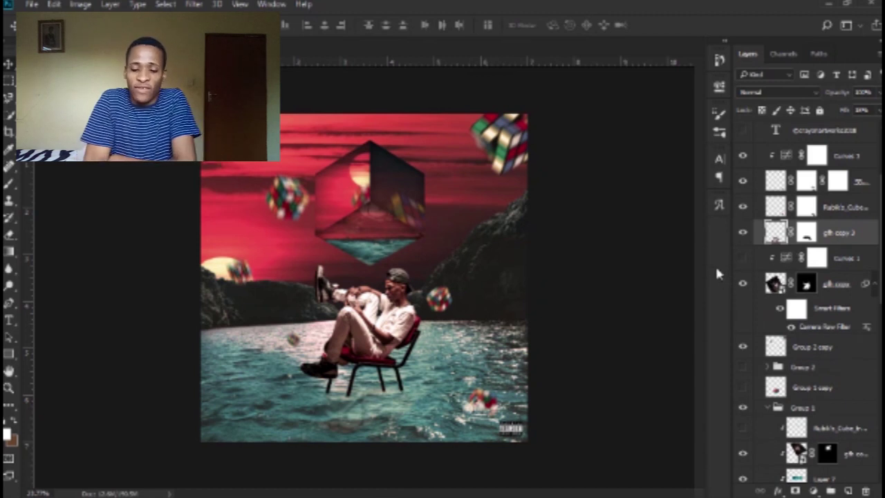
left_click(743, 259)
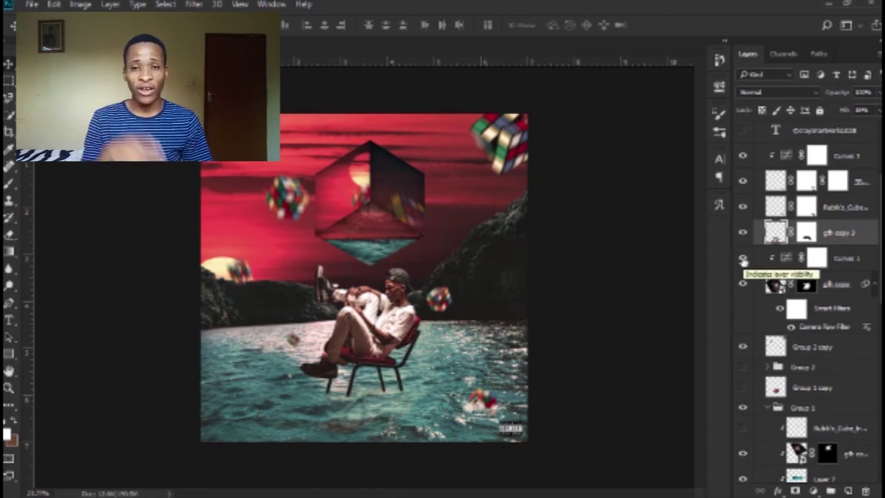
left_click(744, 132)
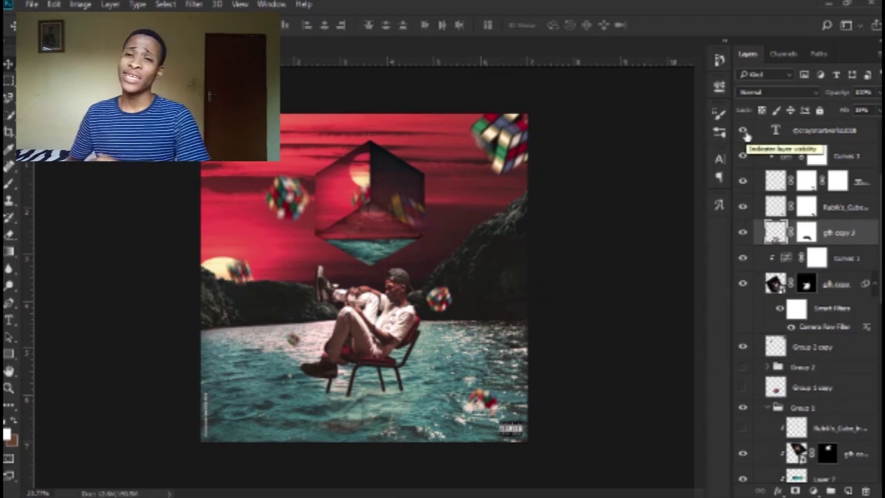